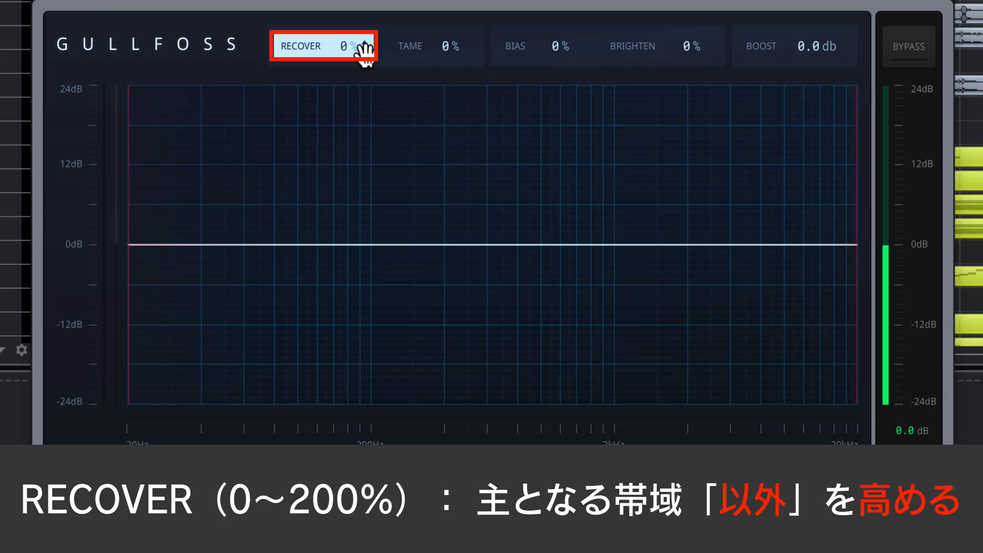
# - Play the track and raise RECOVER to about 180% to hear how it affects the spectrum
pyautogui.press('space')
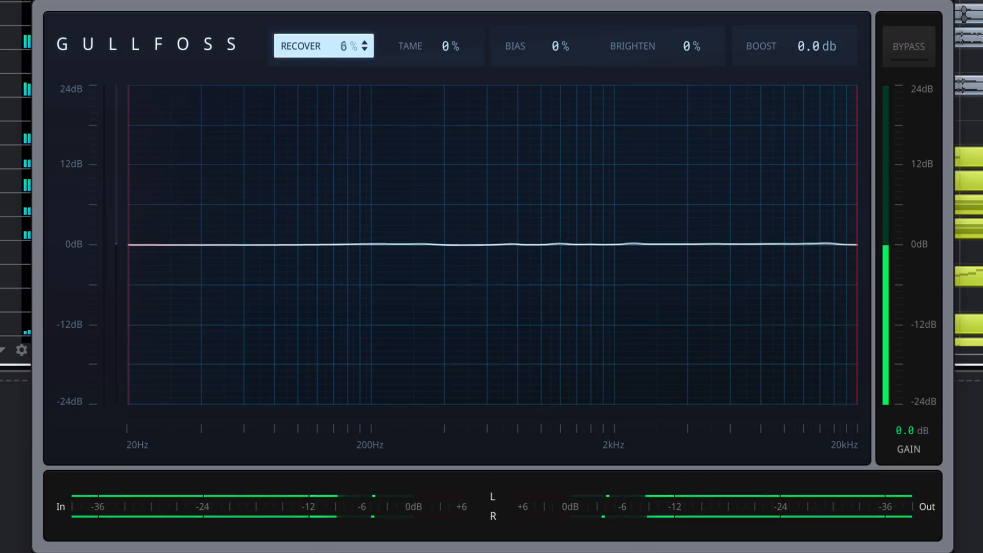
pyautogui.moveTo(348, 46)
pyautogui.mouseDown()
pyautogui.moveTo(348, 1)
pyautogui.moveTo(342, 47)
pyautogui.mouseUp()
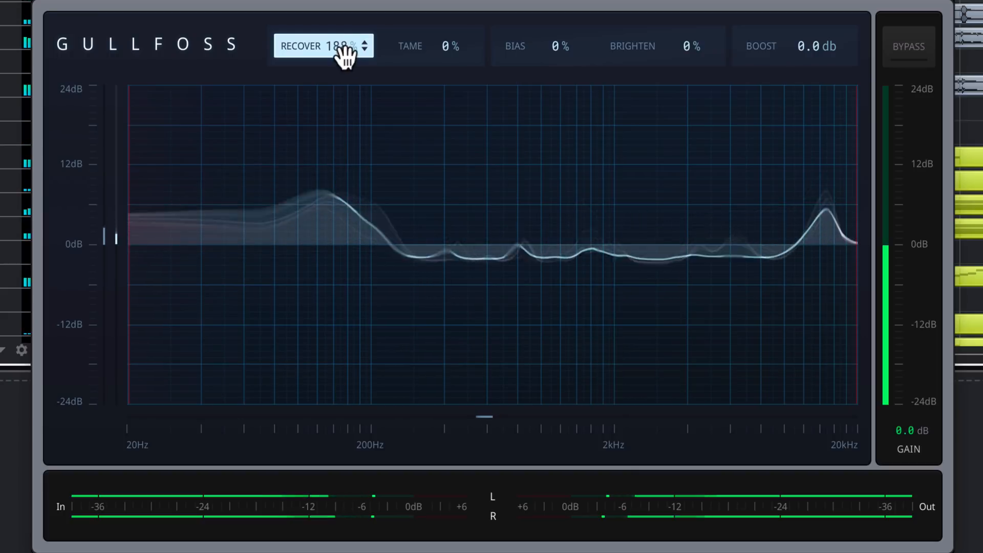
pyautogui.press('space')
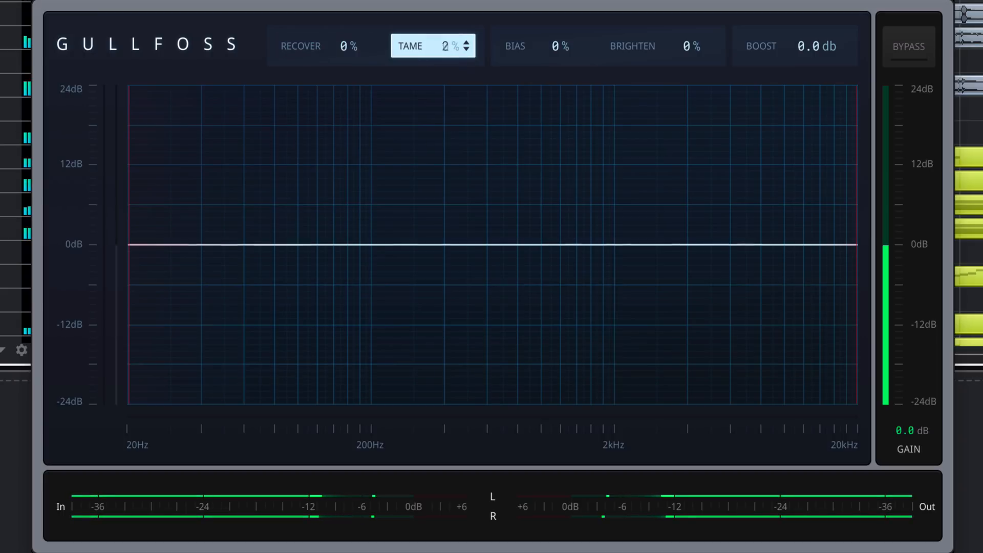
# - Raise TAME to 193% and play the track to watch its effect on the curve and the RECOVER/TAME meter
pyautogui.moveTo(451, 45); pyautogui.dragTo(443, 14)
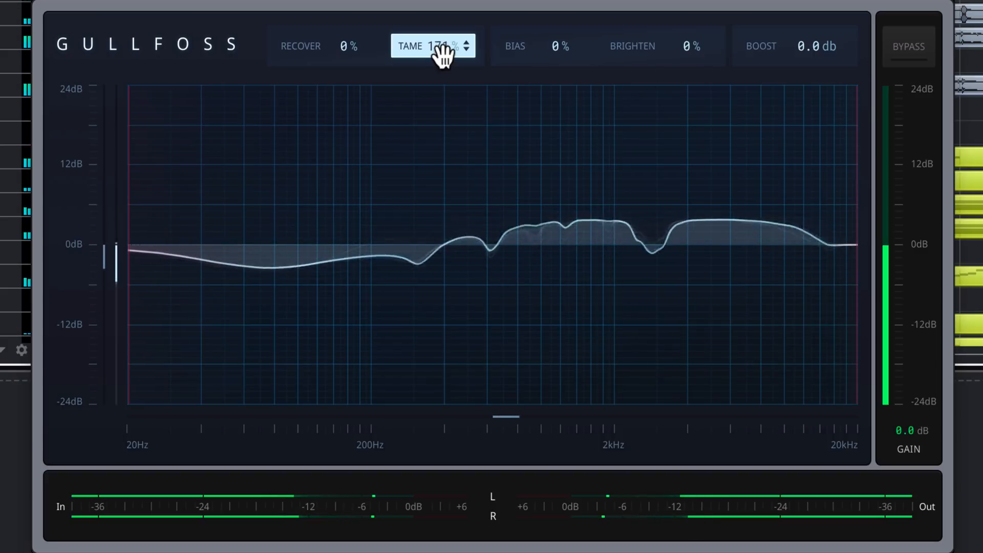
pyautogui.moveTo(443, 54); pyautogui.dragTo(443, 43)
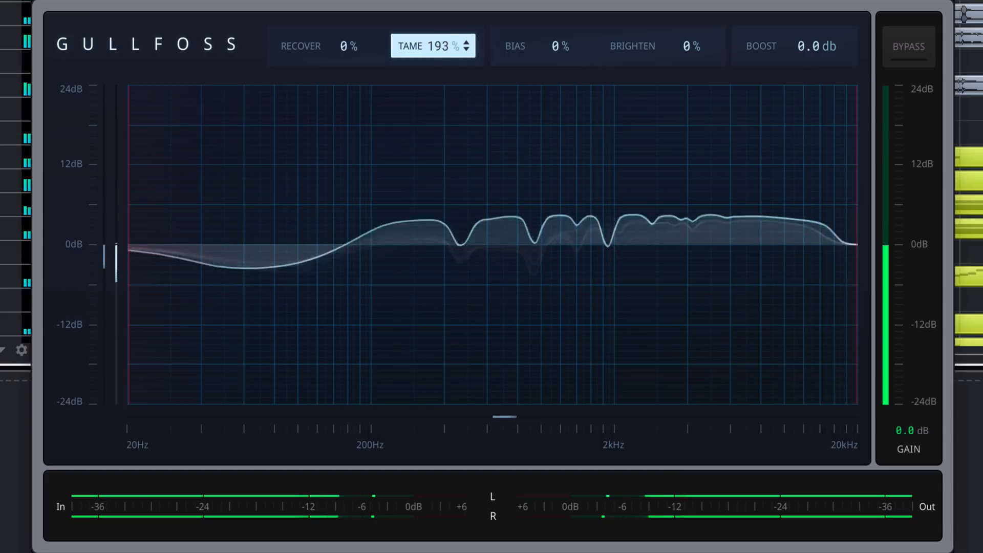
pyautogui.press('space')
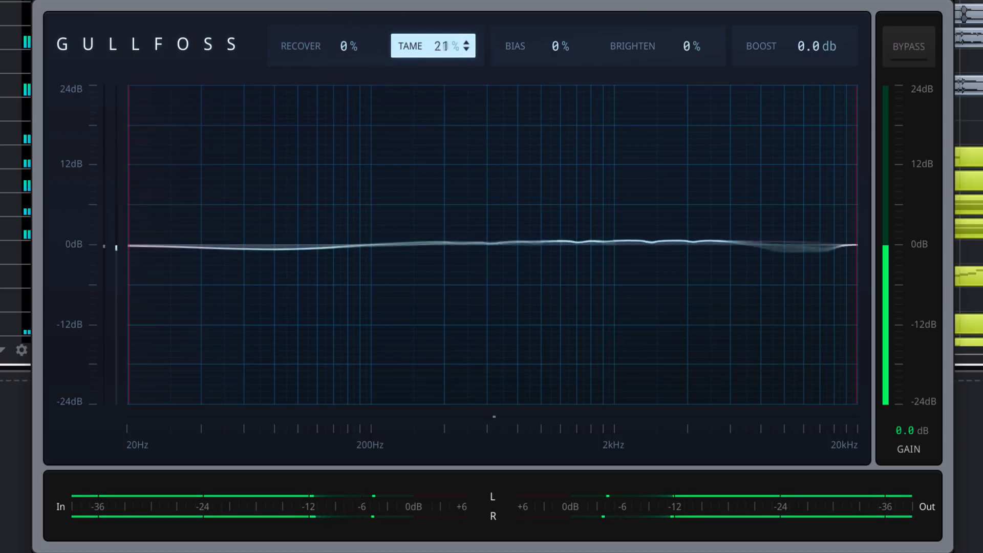
pyautogui.moveTo(444, 46); pyautogui.dragTo(444, 18)
pyautogui.moveTo(441, 53)
pyautogui.mouseDown()
pyautogui.moveTo(441, 13)
pyautogui.moveTo(444, 53)
pyautogui.moveTo(445, 45)
pyautogui.mouseUp()
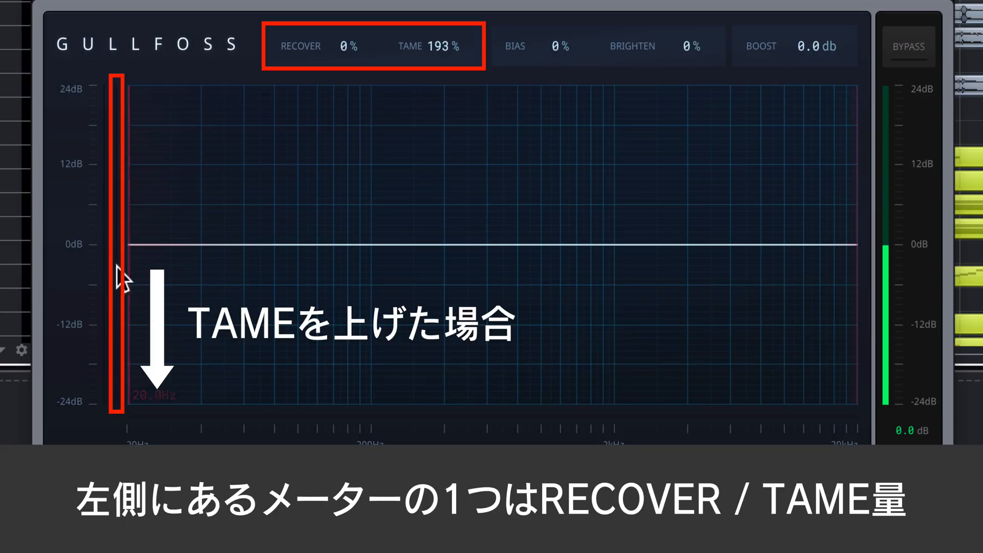
pyautogui.press('space')
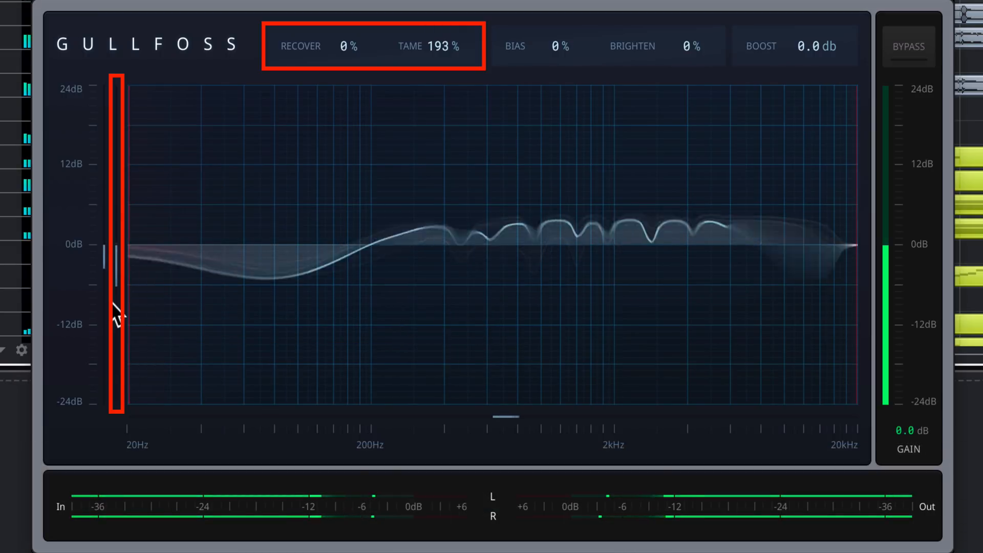
# - Reset TAME to 0% and raise RECOVER to 200%, checking the volume change meter with playback
pyautogui.doubleClick(456, 47)
pyautogui.moveTo(352, 45)
pyautogui.mouseDown()
pyautogui.moveTo(344, 87)
pyautogui.moveTo(340, 53)
pyautogui.mouseUp()
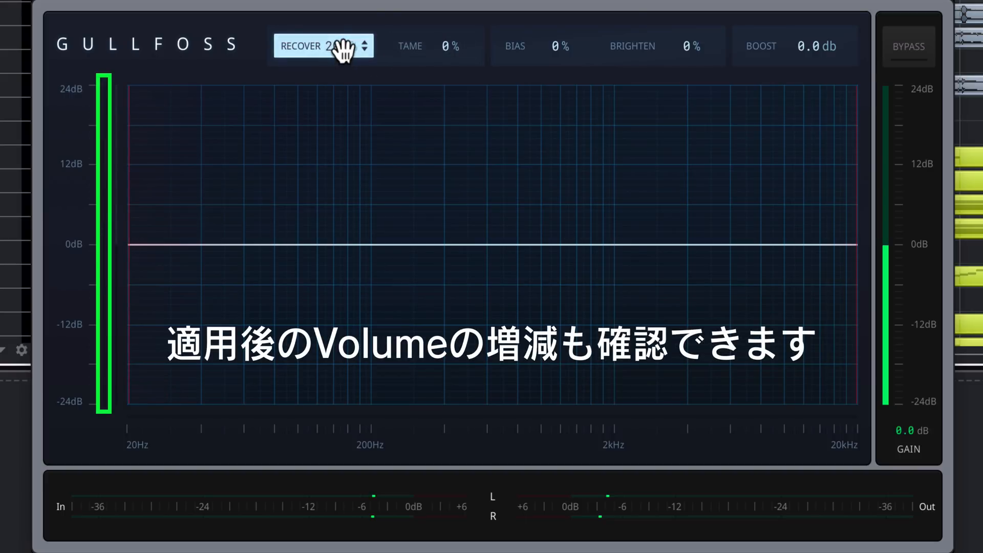
pyautogui.press('space')
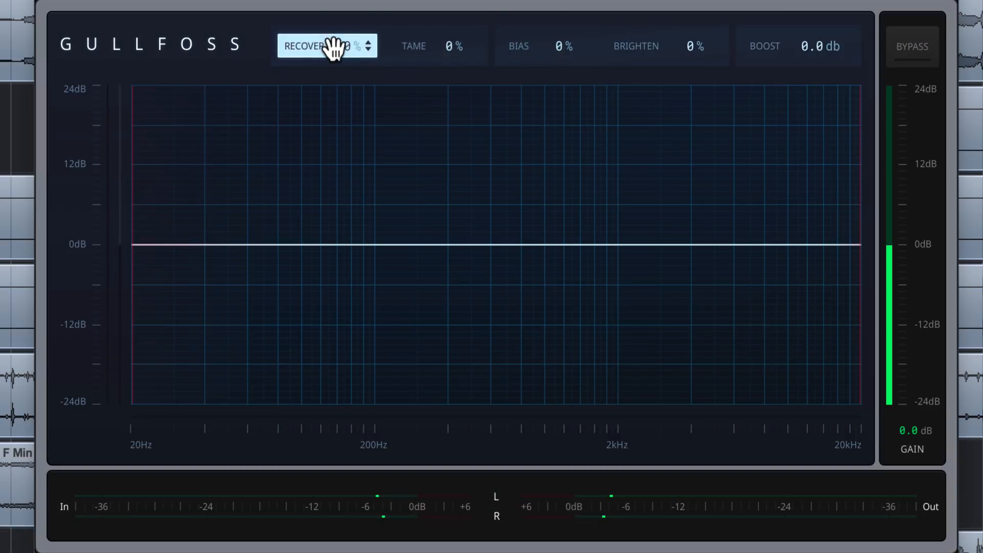
# - Set both RECOVER and TAME to 75%
pyautogui.moveTo(347, 46); pyautogui.dragTo(347, 46)
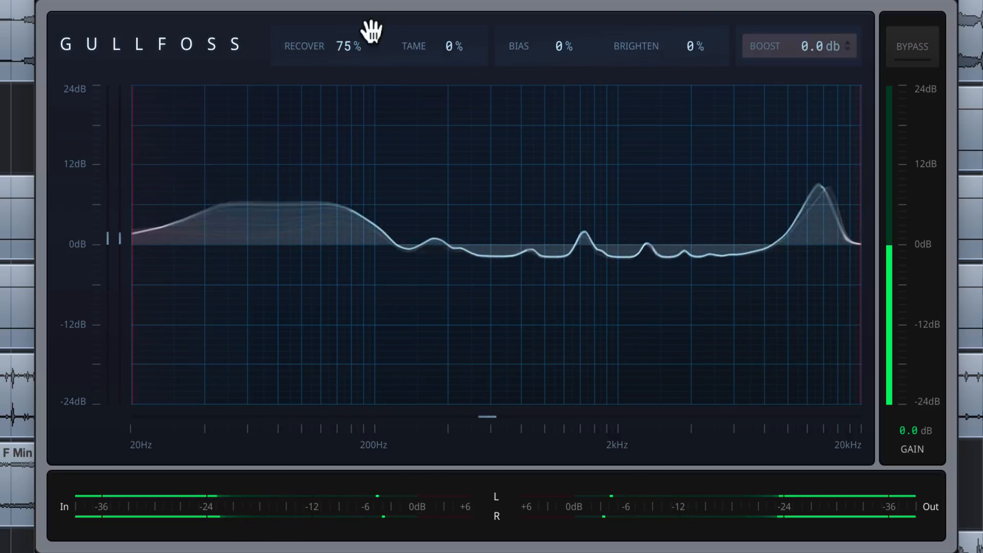
pyautogui.moveTo(450, 46); pyautogui.dragTo(451, 46)
pyautogui.press('Up')
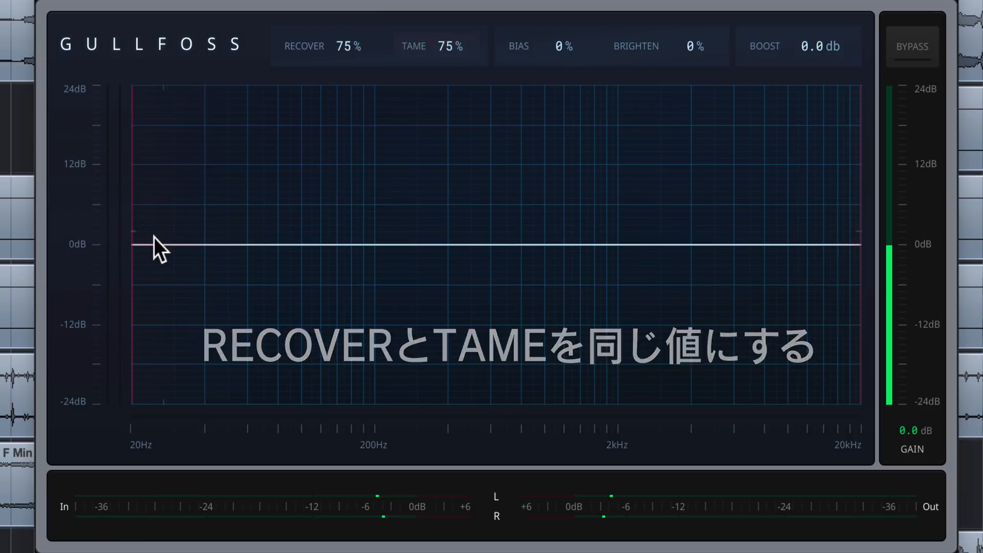
# - Set BIAS to 21% during playback and compare the sound with the plug-in bypassed and active
pyautogui.press('space')
pyautogui.click(553, 47)
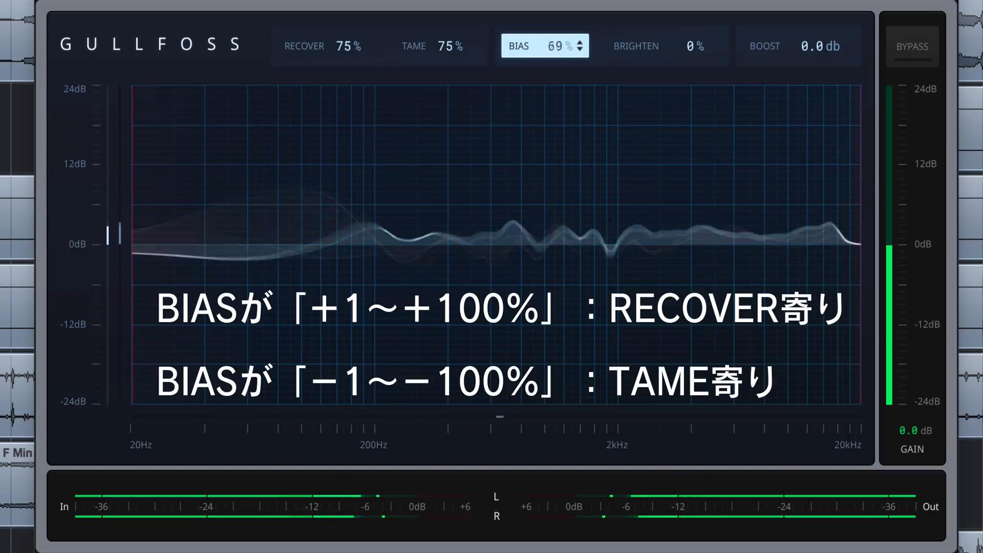
pyautogui.moveTo(556, 45); pyautogui.dragTo(556, 56)
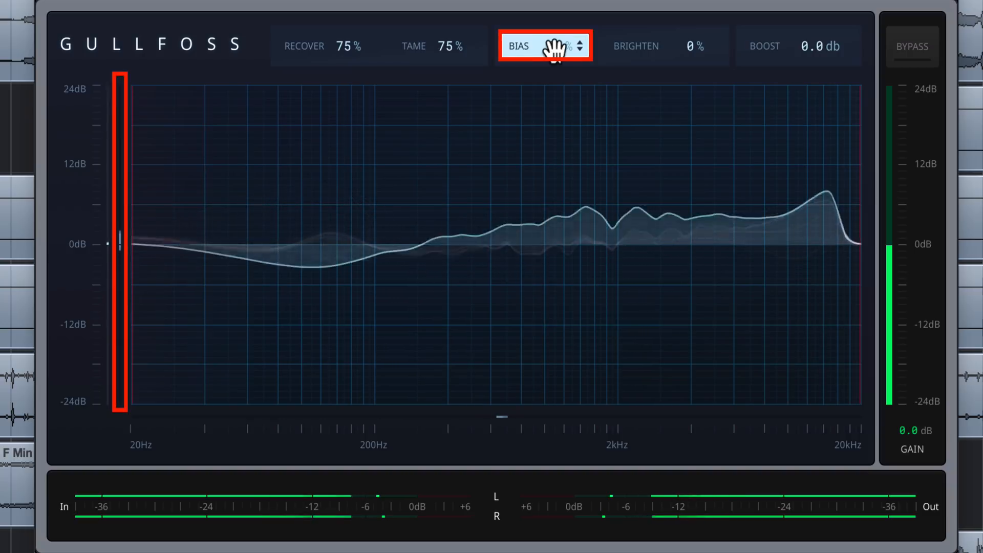
pyautogui.click(919, 55)
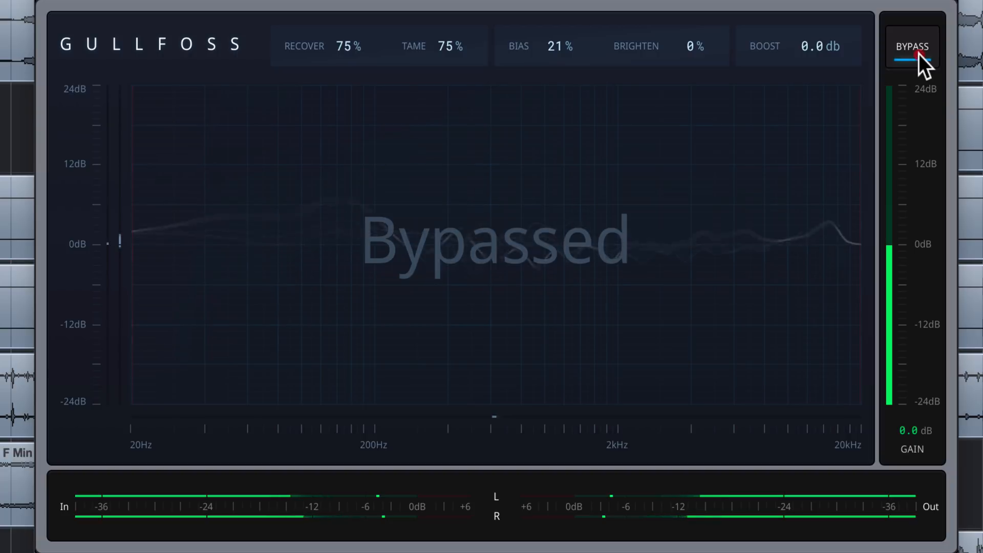
pyautogui.click(919, 53)
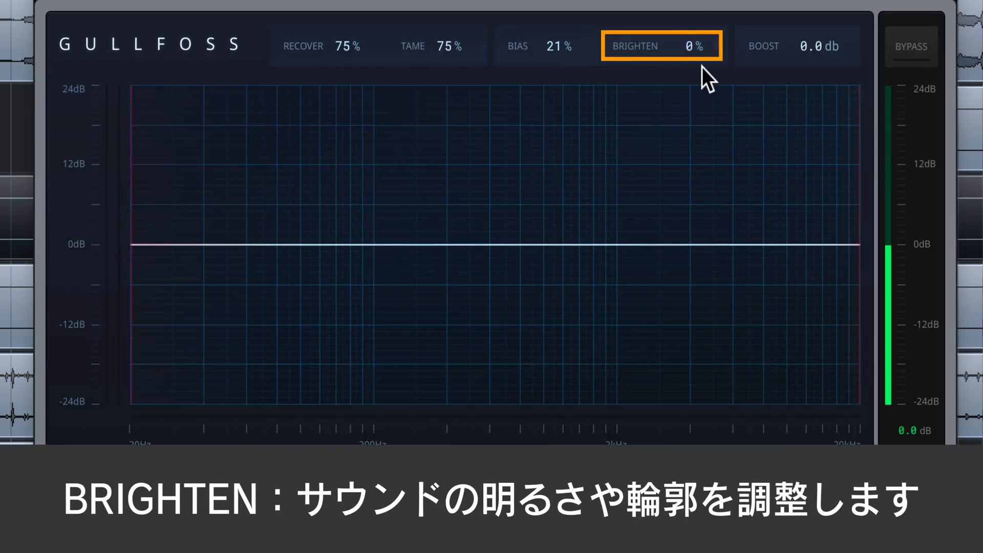
# - Try BRIGHTEN at positive and negative values between 68% and -30% during playback and reset it to 0%
pyautogui.moveTo(696, 47); pyautogui.dragTo(696, 35)
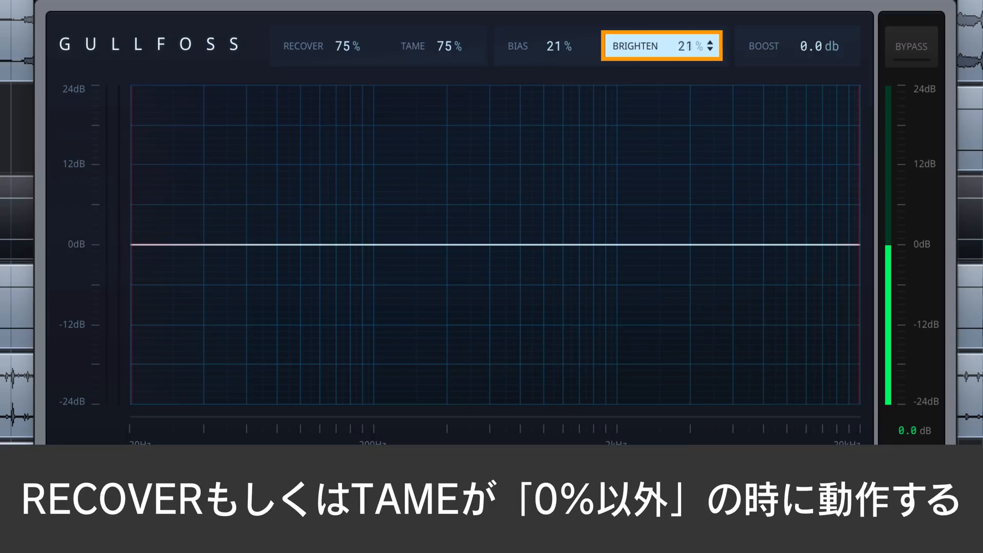
pyautogui.moveTo(695, 47); pyautogui.dragTo(695, 50)
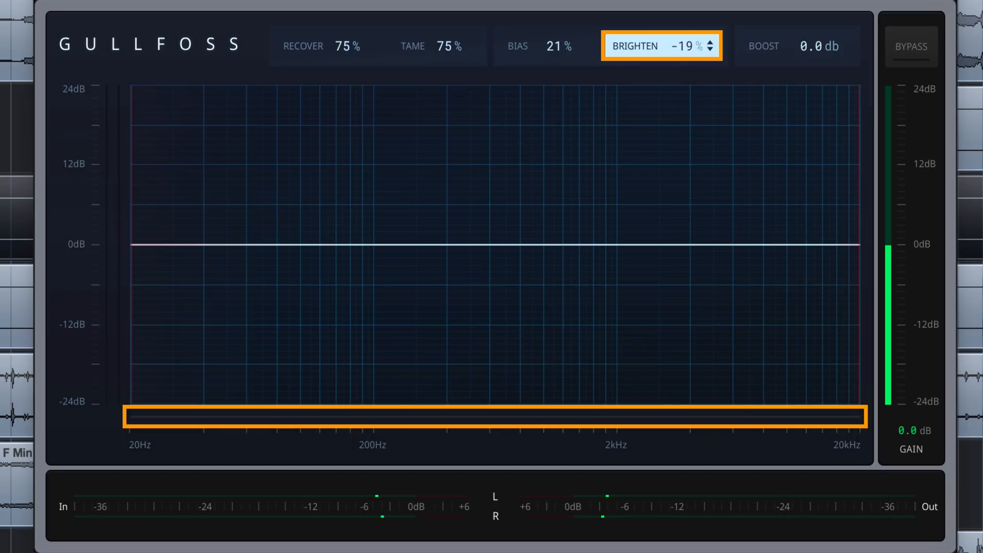
pyautogui.press('space')
pyautogui.moveTo(695, 47)
pyautogui.mouseDown()
pyautogui.moveTo(696, 16)
pyautogui.moveTo(689, 43)
pyautogui.moveTo(689, 29)
pyautogui.mouseUp()
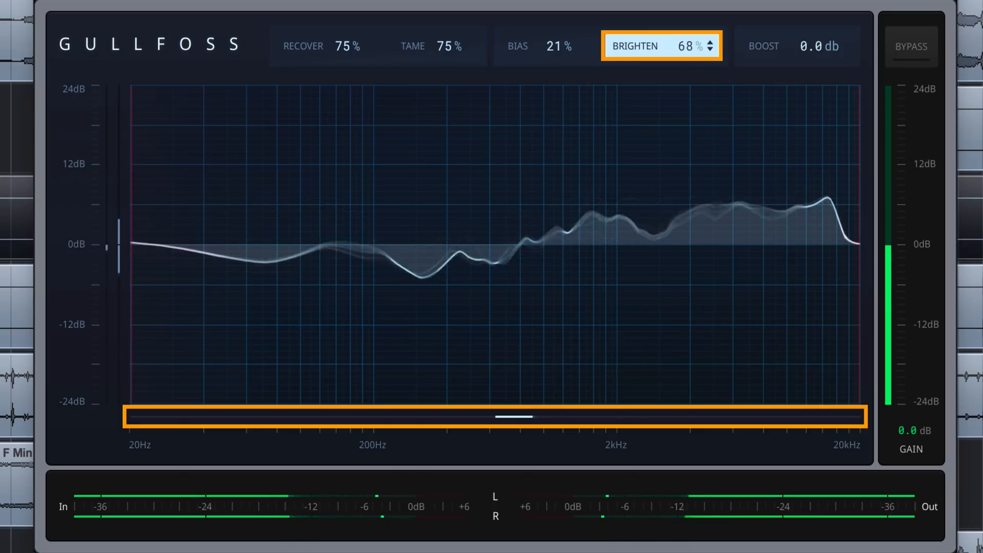
pyautogui.moveTo(689, 47); pyautogui.dragTo(689, 86)
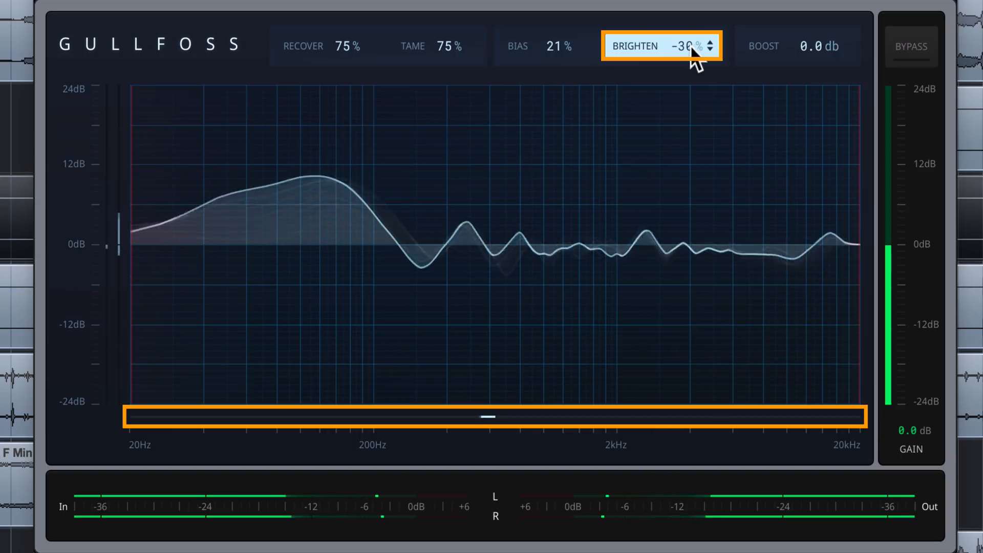
pyautogui.moveTo(691, 46)
pyautogui.mouseDown()
pyautogui.moveTo(680, 49)
pyautogui.moveTo(681, 36)
pyautogui.mouseUp()
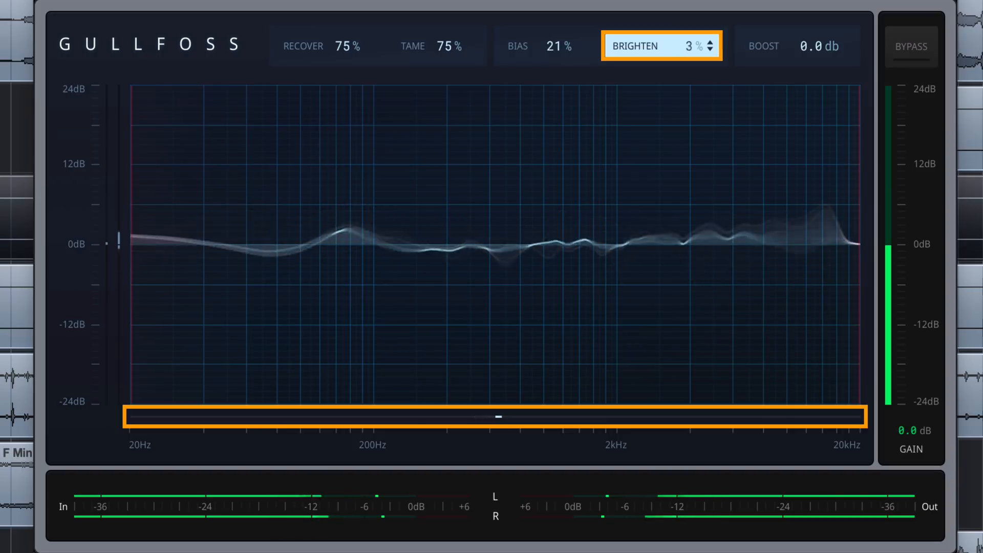
pyautogui.doubleClick(692, 45)
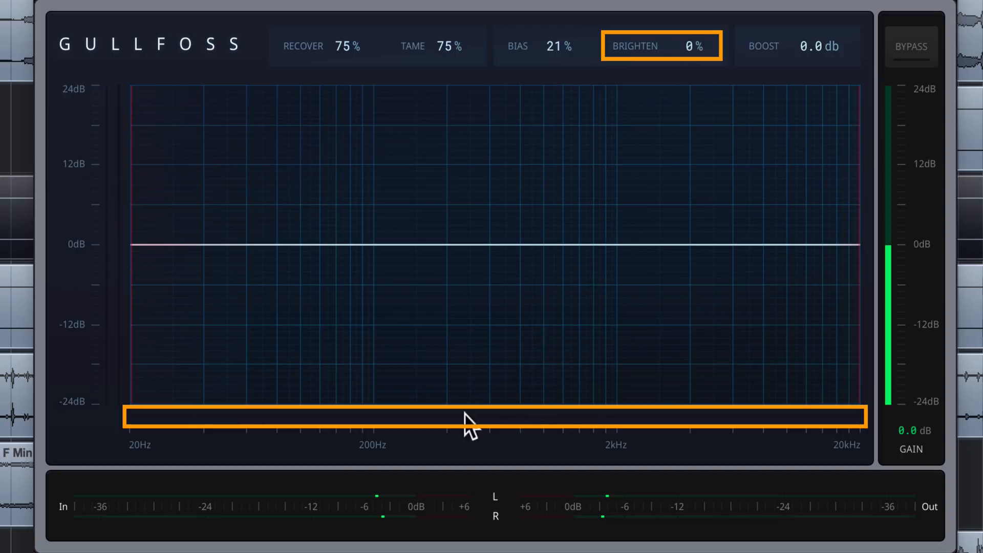
# - Play the track to check the brightness meter with BRIGHTEN at 0%, and enter 0% as its value
pyautogui.press('space')
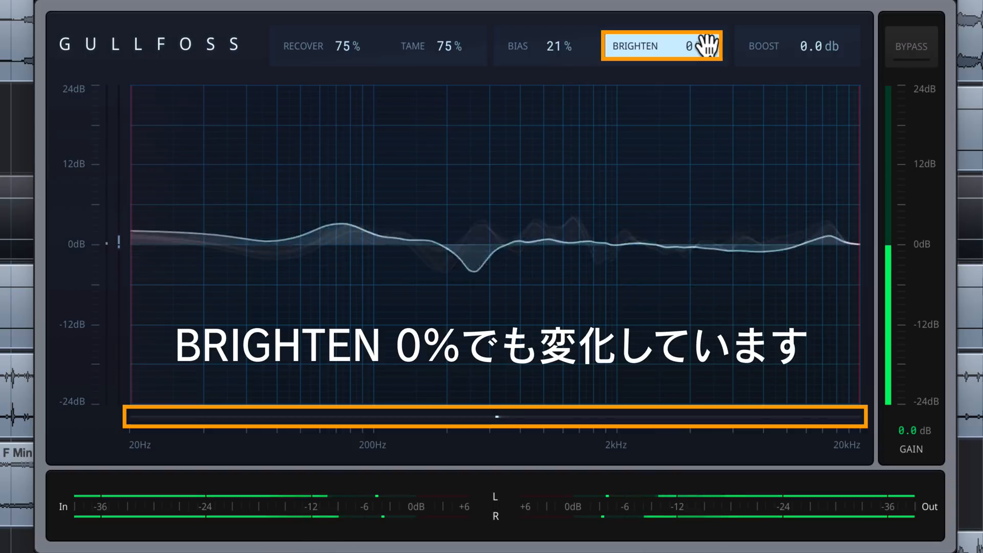
pyautogui.press('space')
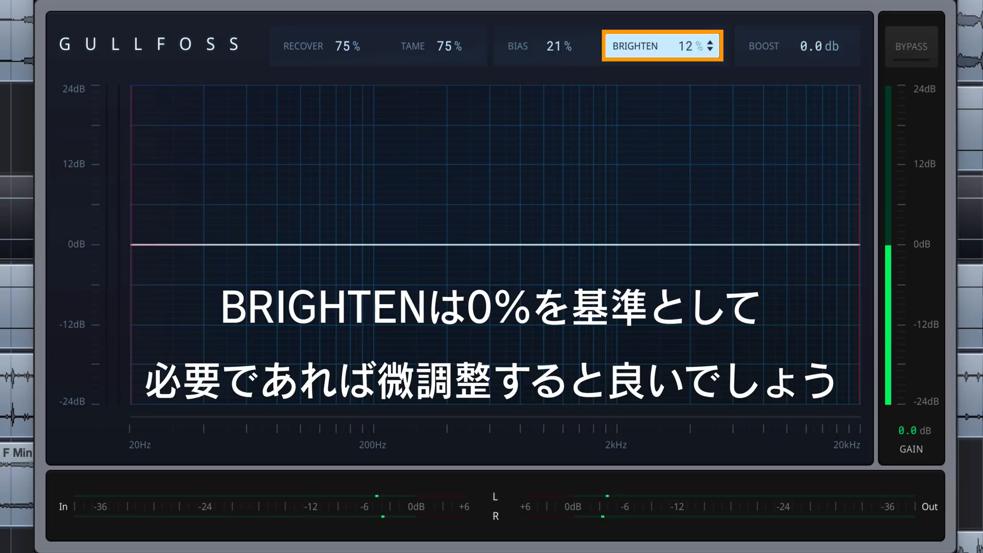
pyautogui.write('0')
pyautogui.press('Return')
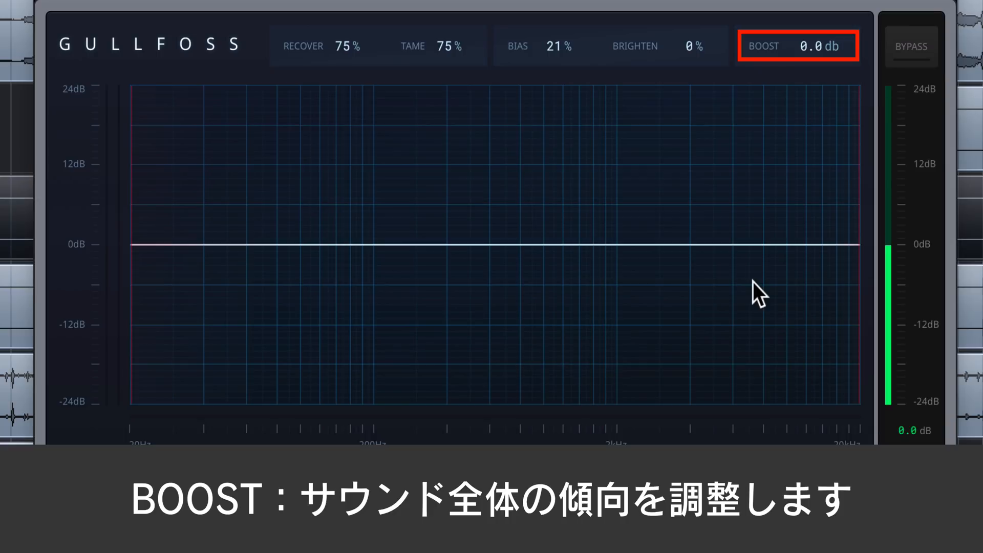
# - Try BOOST at 4.2 dB, reset it to 0.0 dB, and lower it to -2.0 dB
pyautogui.moveTo(819, 46); pyautogui.dragTo(819, 42)
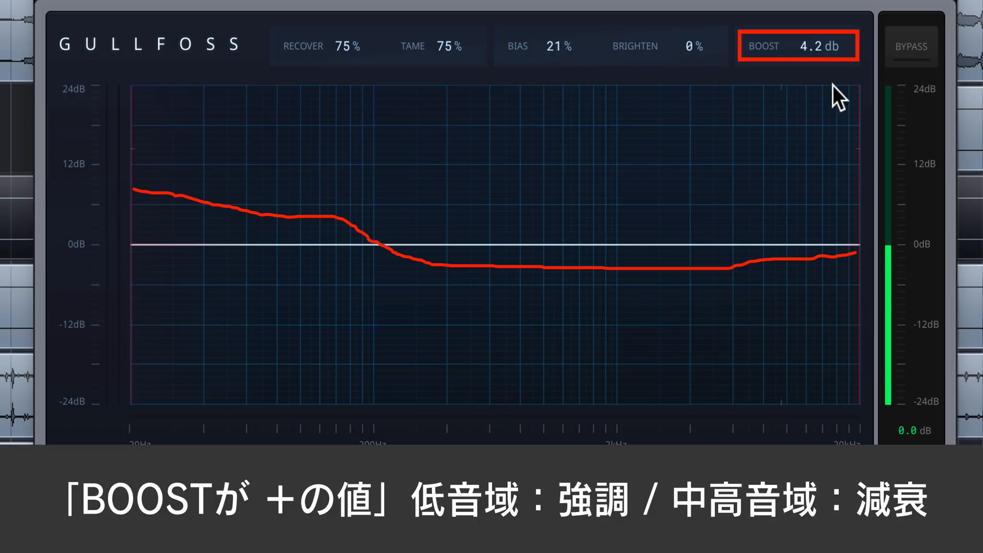
pyautogui.doubleClick(794, 45)
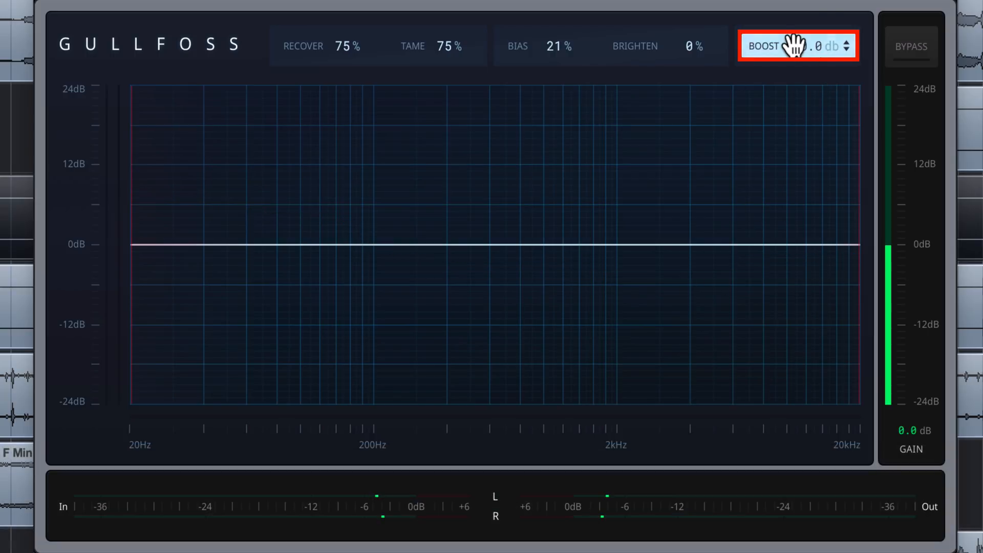
pyautogui.moveTo(804, 51)
pyautogui.mouseDown()
pyautogui.moveTo(803, 32)
pyautogui.moveTo(803, 57)
pyautogui.mouseUp()
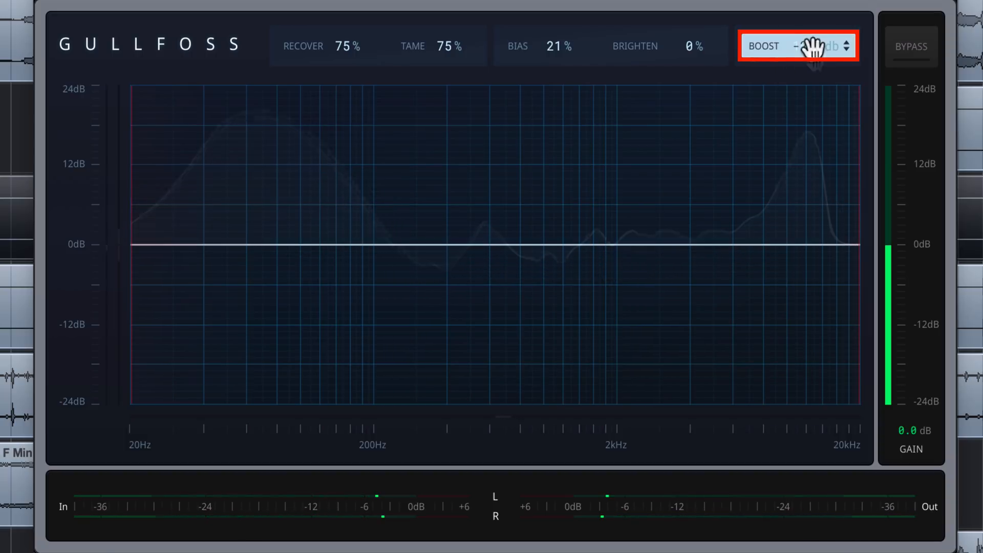
pyautogui.moveTo(813, 48); pyautogui.dragTo(813, 57)
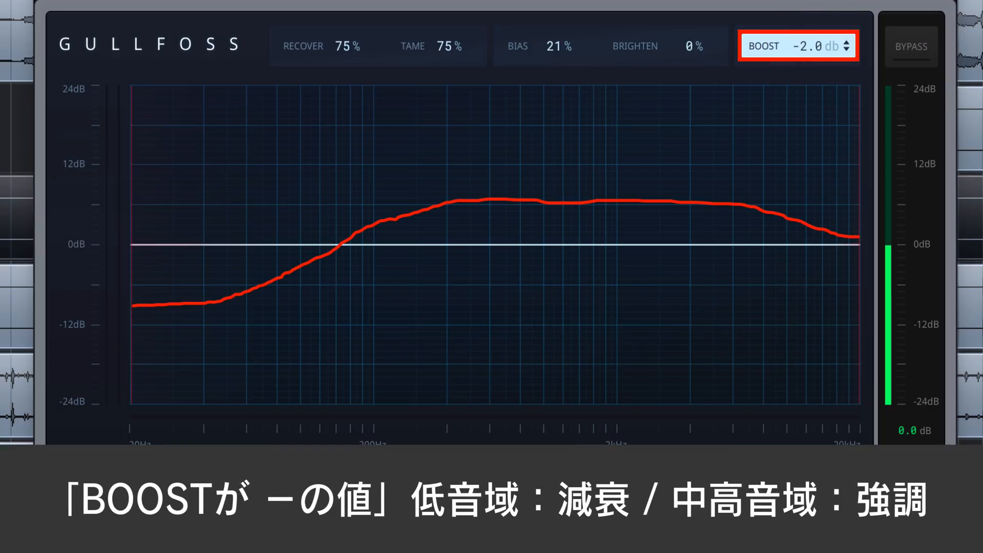
pyautogui.moveTo(813, 58); pyautogui.dragTo(810, 106)
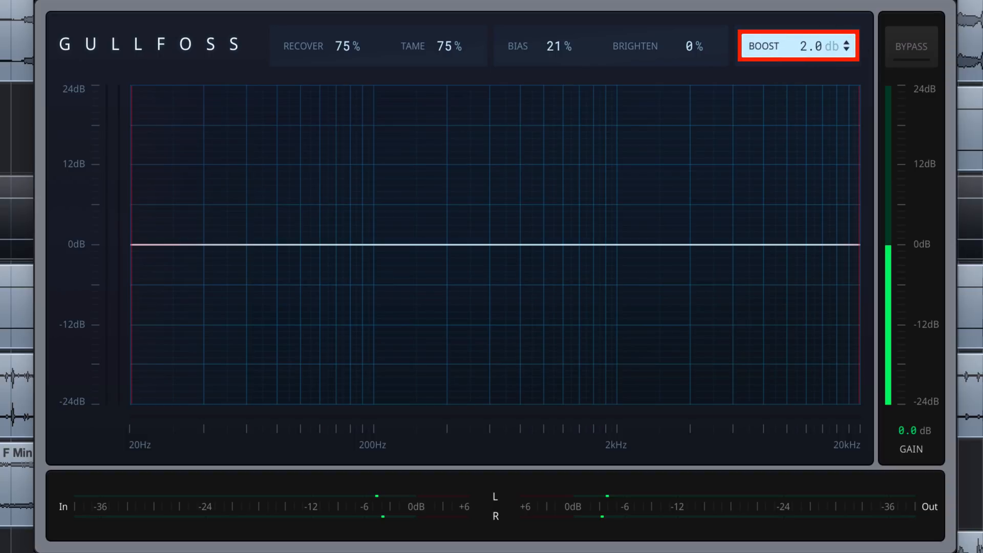
# - Set BOOST to 2.4 dB during playback and compare the sound with the plug-in bypassed and active
pyautogui.press('space')
pyautogui.moveTo(825, 48); pyautogui.dragTo(823, 48)
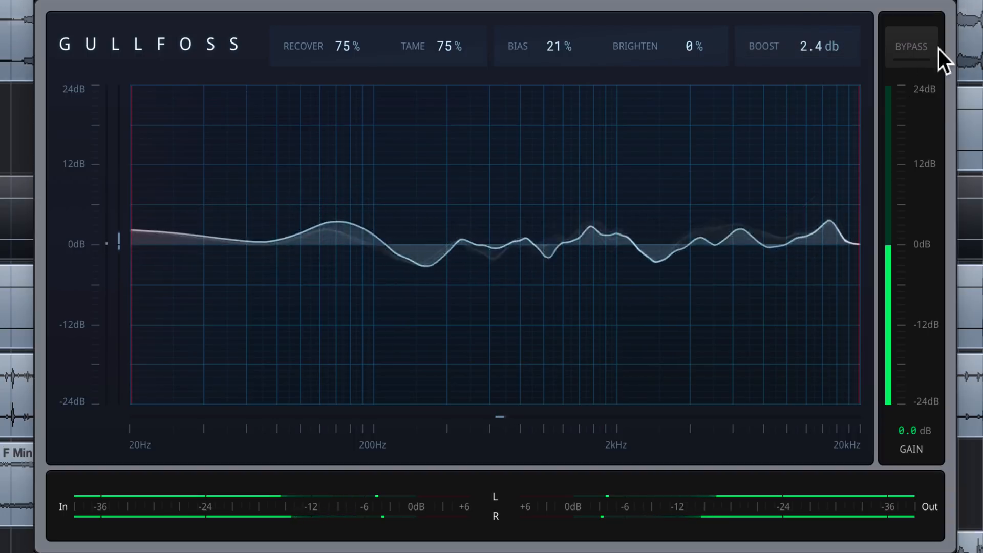
pyautogui.click(922, 47)
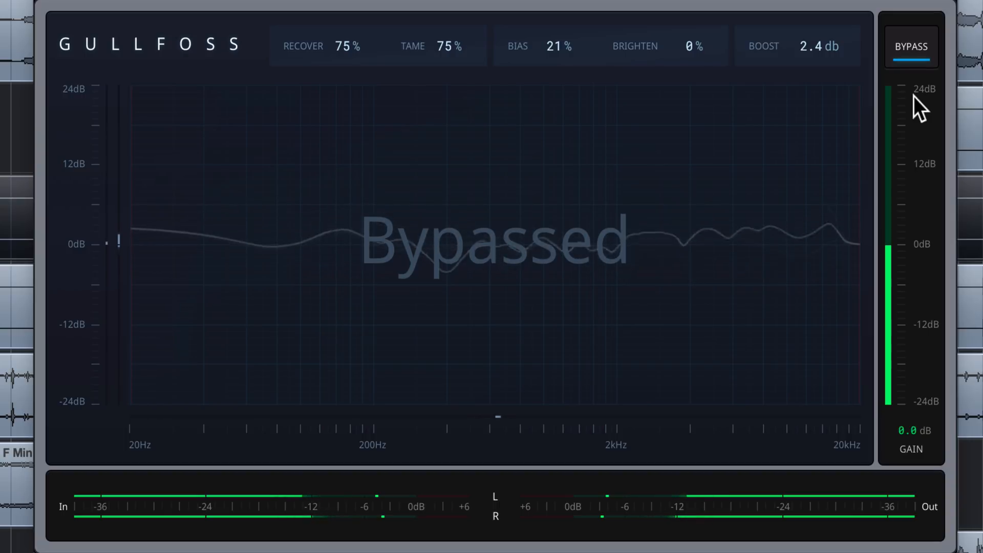
pyautogui.click(913, 53)
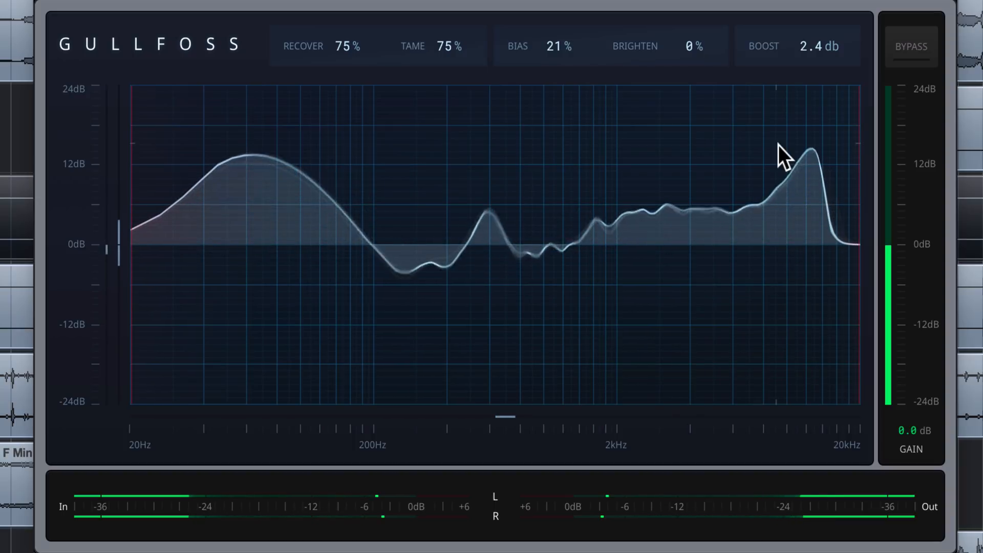
pyautogui.press('space')
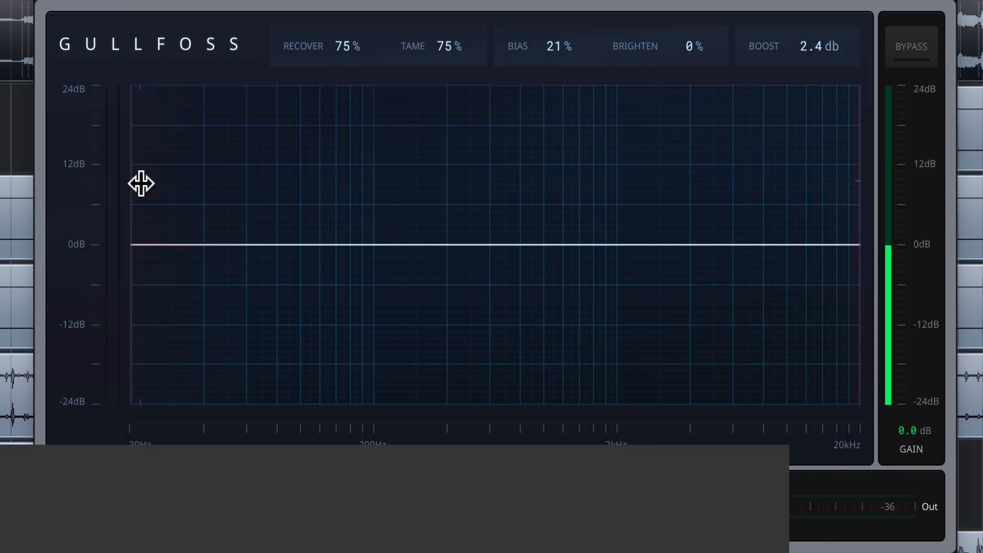
# - Narrow the processed frequency range to about 140 Hz at the low end and about 1.9 kHz at the high end
pyautogui.moveTo(132, 184)
pyautogui.mouseDown()
pyautogui.moveTo(428, 184)
pyautogui.moveTo(164, 185)
pyautogui.moveTo(333, 185)
pyautogui.mouseUp()
pyautogui.moveTo(859, 184); pyautogui.dragTo(659, 184)
pyautogui.moveTo(660, 147); pyautogui.dragTo(609, 147)
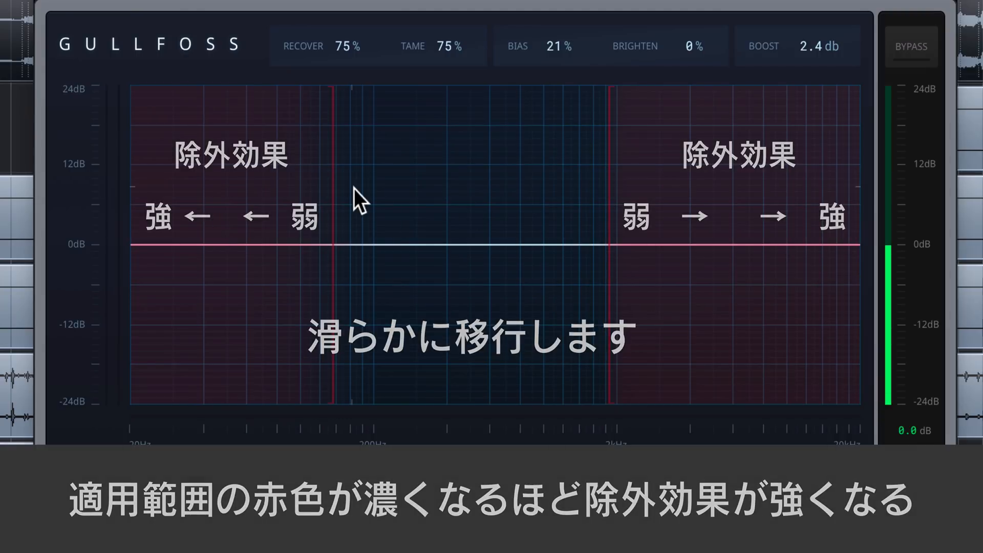
# - Reset the upper frequency limit, and set the processed range to about 210 Hz at the low end and about 2.5 kHz at the high end
pyautogui.doubleClick(610, 188)
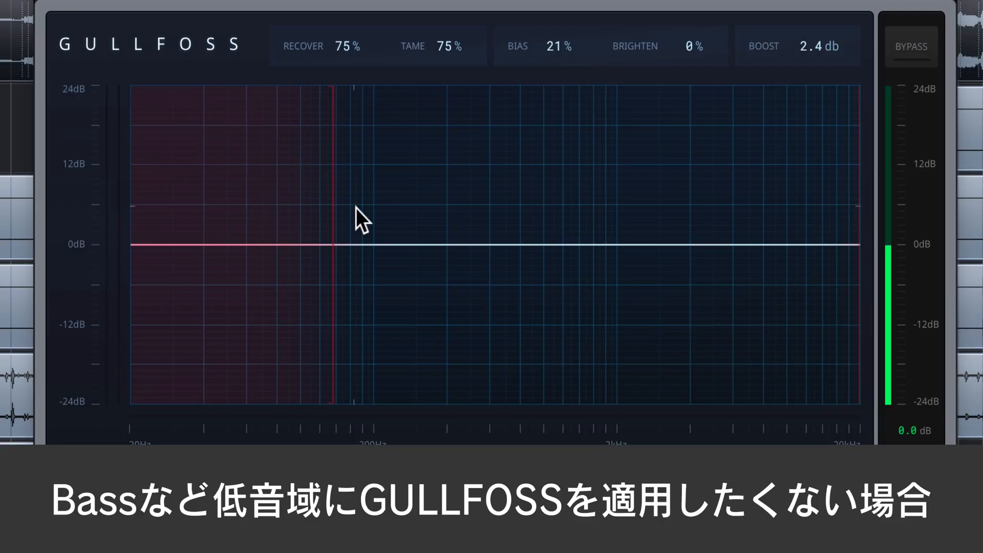
pyautogui.moveTo(333, 208)
pyautogui.mouseDown()
pyautogui.moveTo(267, 208)
pyautogui.moveTo(378, 215)
pyautogui.mouseUp()
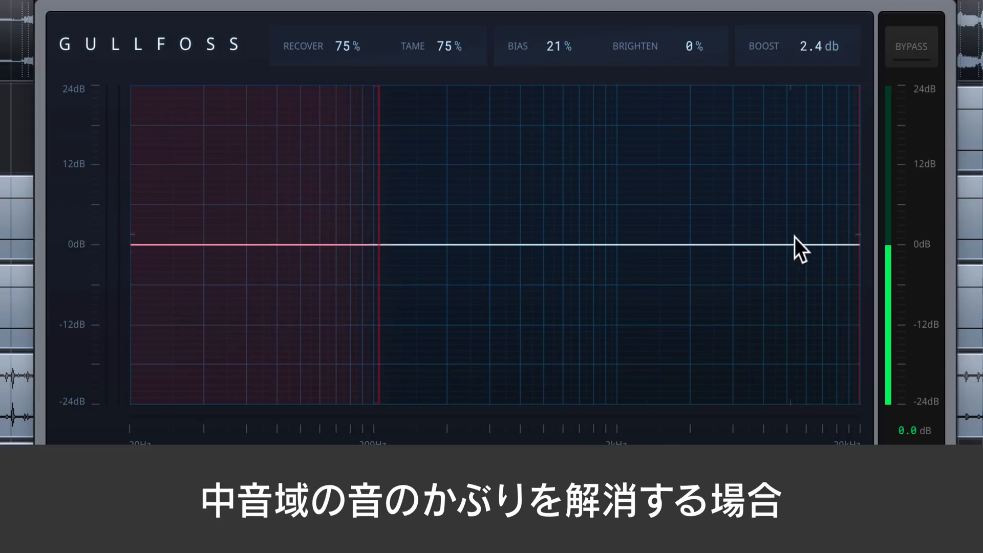
pyautogui.moveTo(864, 235)
pyautogui.mouseDown()
pyautogui.moveTo(623, 235)
pyautogui.moveTo(748, 235)
pyautogui.moveTo(642, 240)
pyautogui.mouseUp()
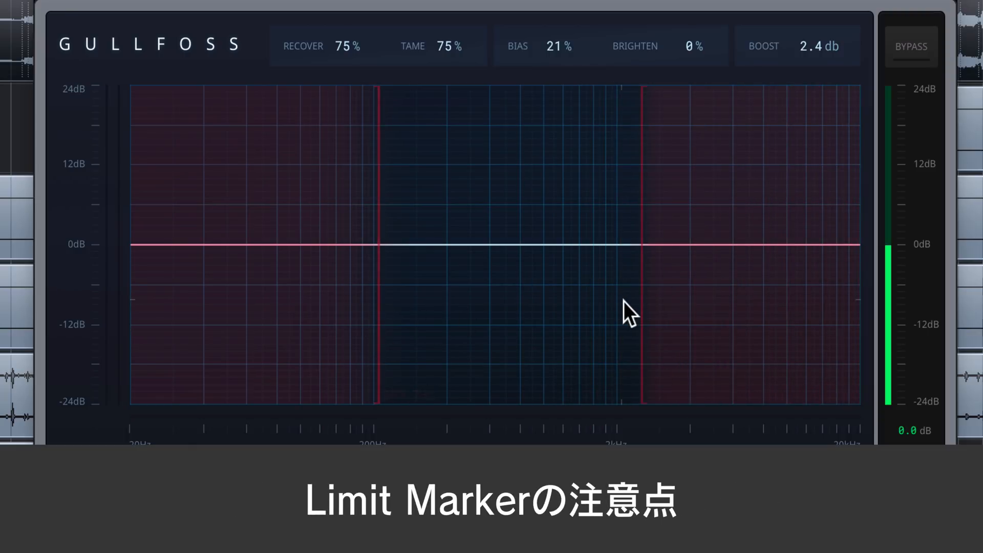
pyautogui.moveTo(640, 303)
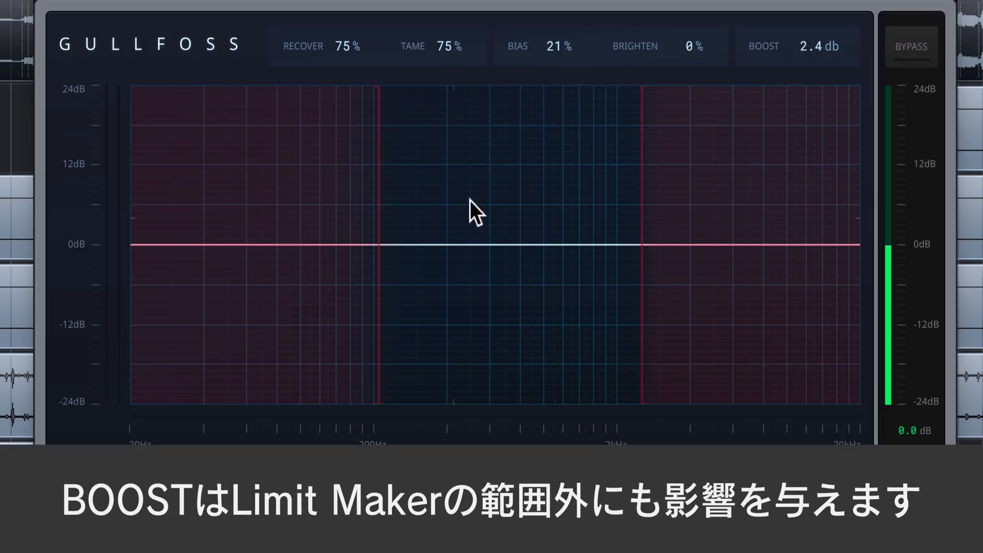
# - Reset BOOST to 0.0 dB and BIAS, TAME and RECOVER to 0%
pyautogui.doubleClick(820, 46)
pyautogui.doubleClick(559, 46)
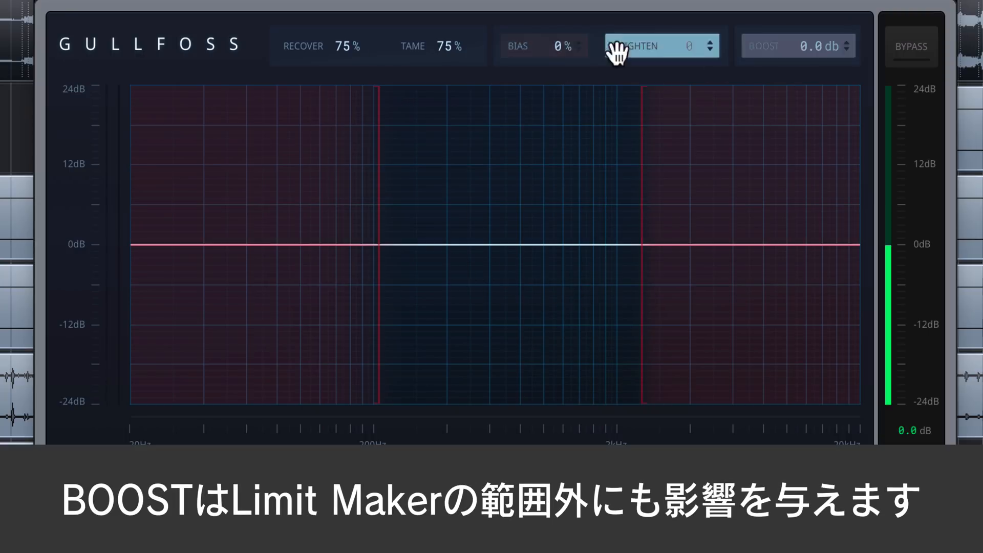
pyautogui.doubleClick(445, 46)
pyautogui.doubleClick(348, 46)
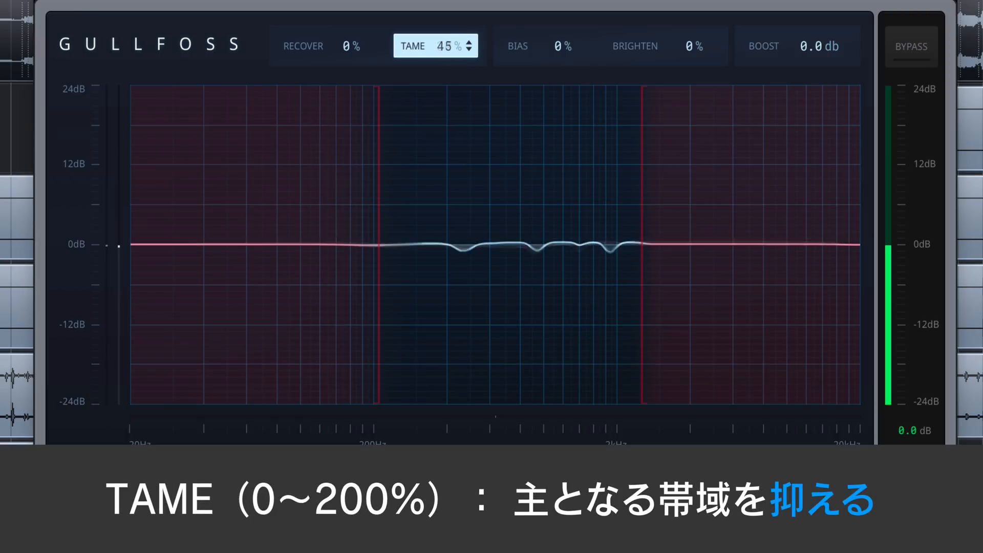
# - Set TAME to 102% and BIAS to -22% during playback to suppress the dominant midrange frequencies
pyautogui.scroll(5, 440, 47)
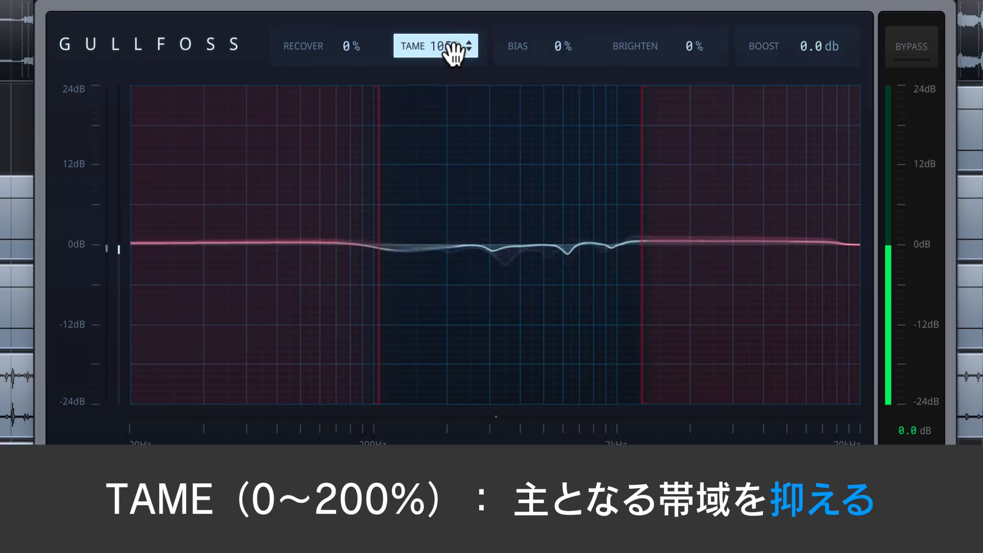
pyautogui.scroll(-1, 439, 46)
pyautogui.scroll(-5, 555, 46)
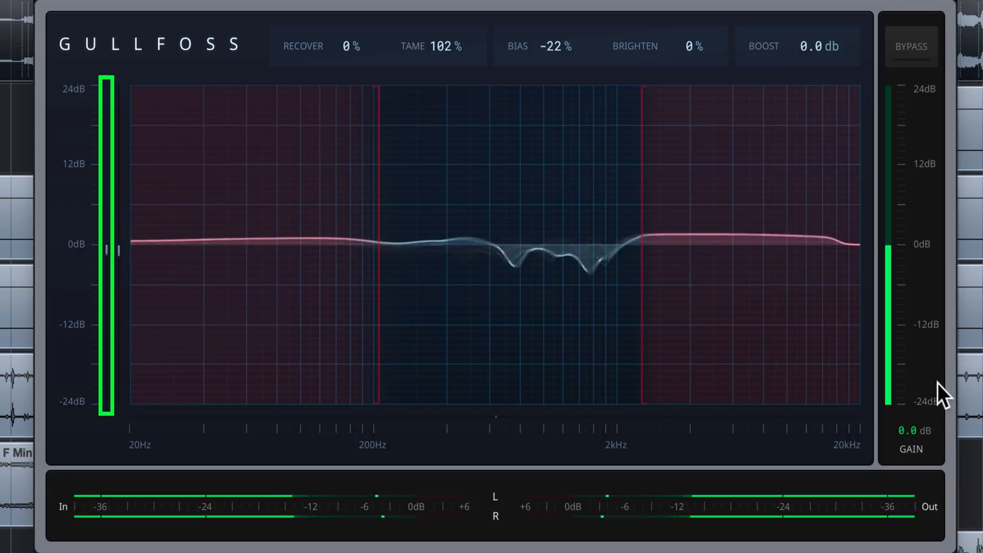
# - Raise the output gain to 2.8 dB and compare the sound with the plug-in bypassed and active
pyautogui.moveTo(909, 419); pyautogui.dragTo(910, 369)
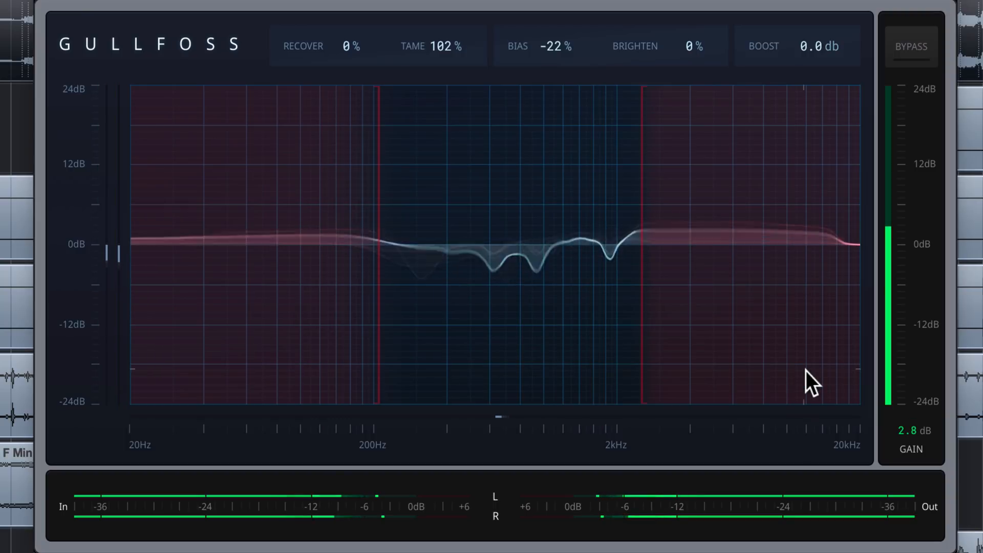
pyautogui.click(908, 51)
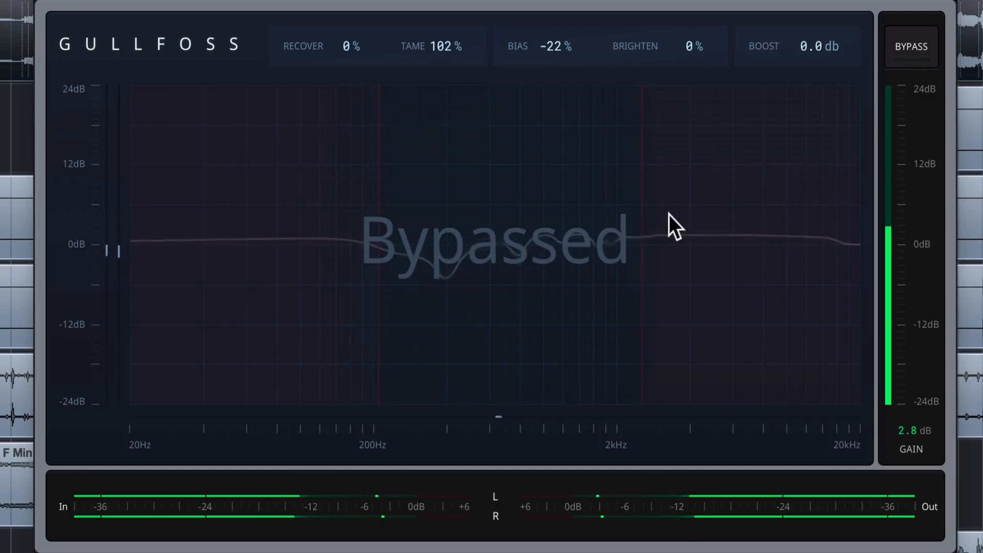
pyautogui.click(906, 58)
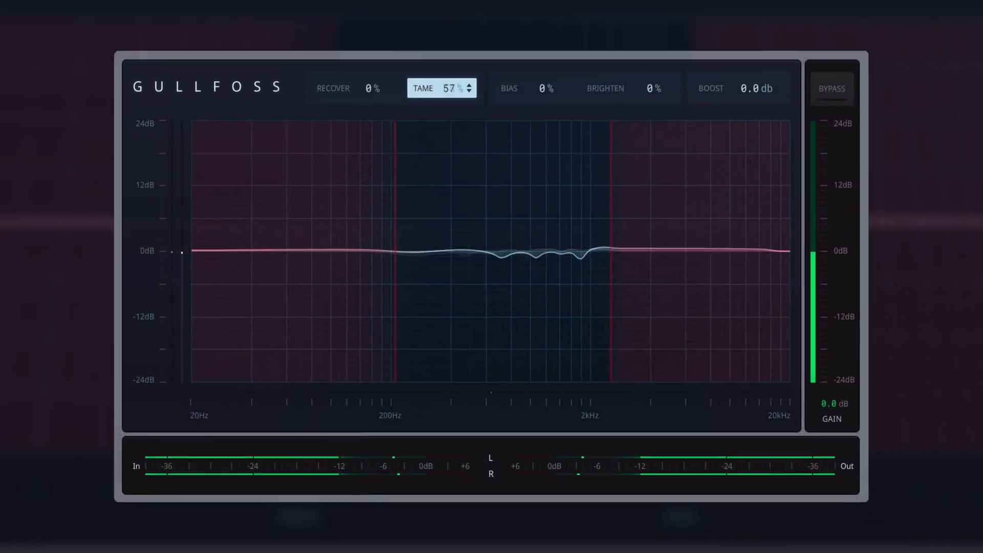
# - Repeat the midrange adjustment with TAME at 102% and BIAS at -22%, and bypass the plug-in to compare
pyautogui.moveTo(458, 110); pyautogui.dragTo(458, 97)
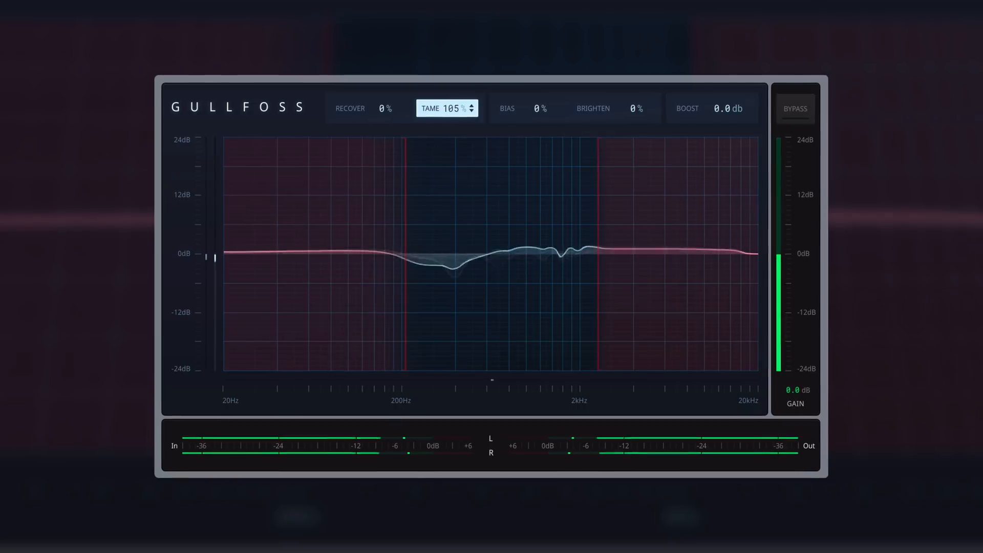
pyautogui.moveTo(539, 108); pyautogui.dragTo(539, 120)
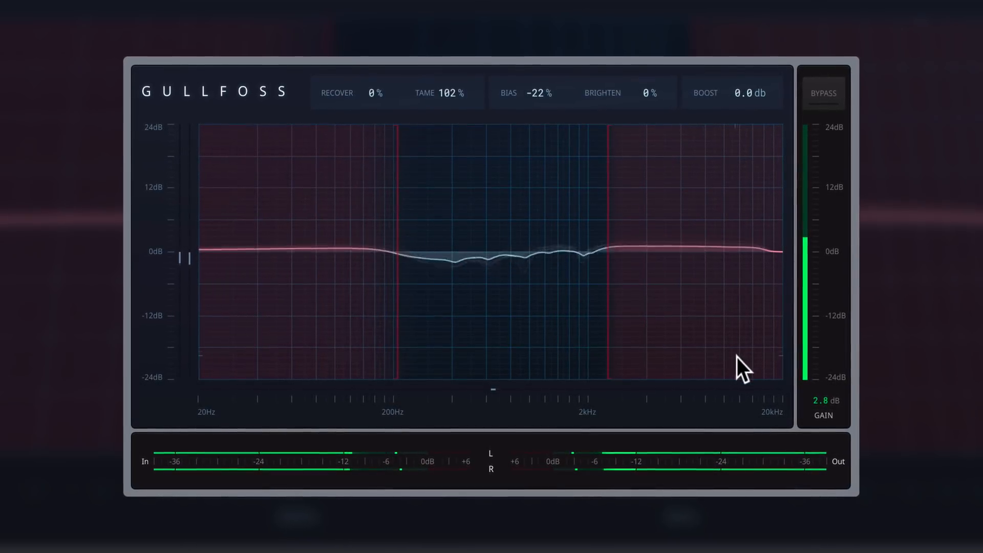
pyautogui.click(825, 96)
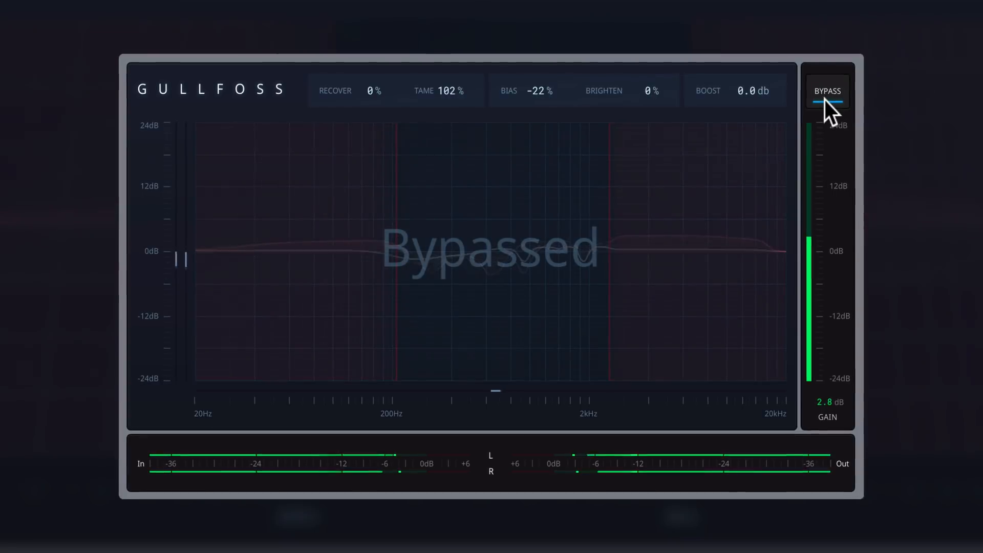